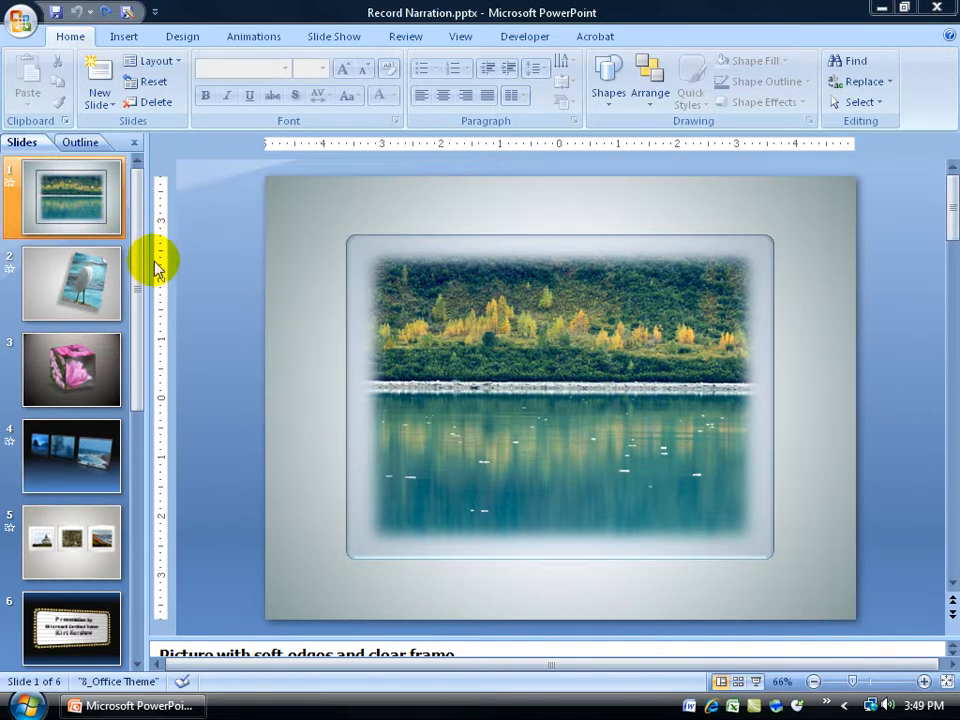
# Show the Slide Show commands to reach Record Narration
pyautogui.click(334, 36)
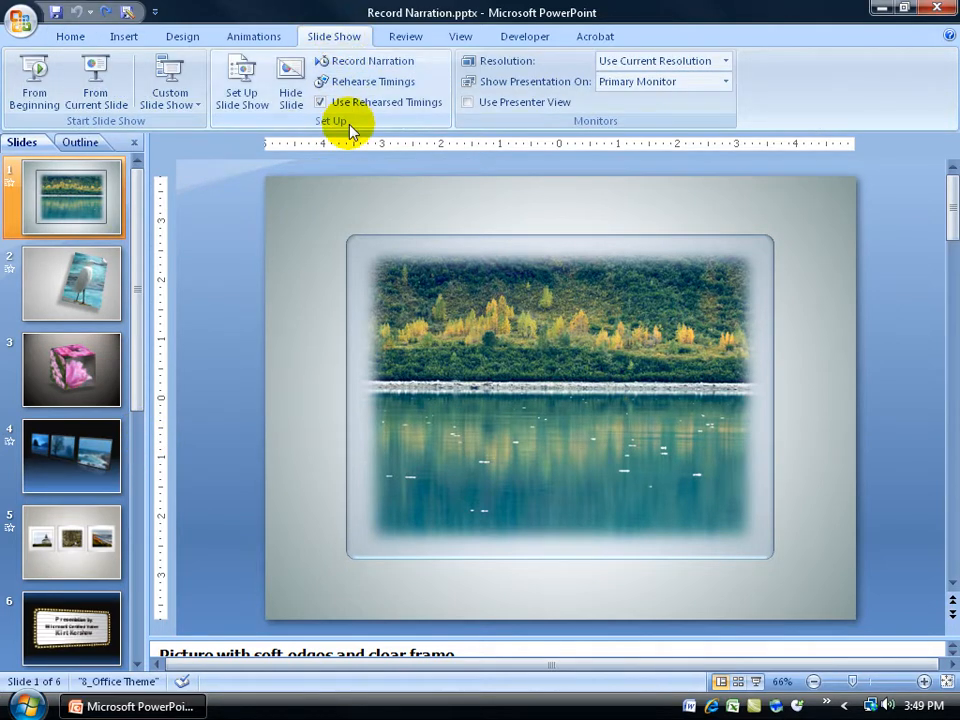
pyautogui.click(372, 61)
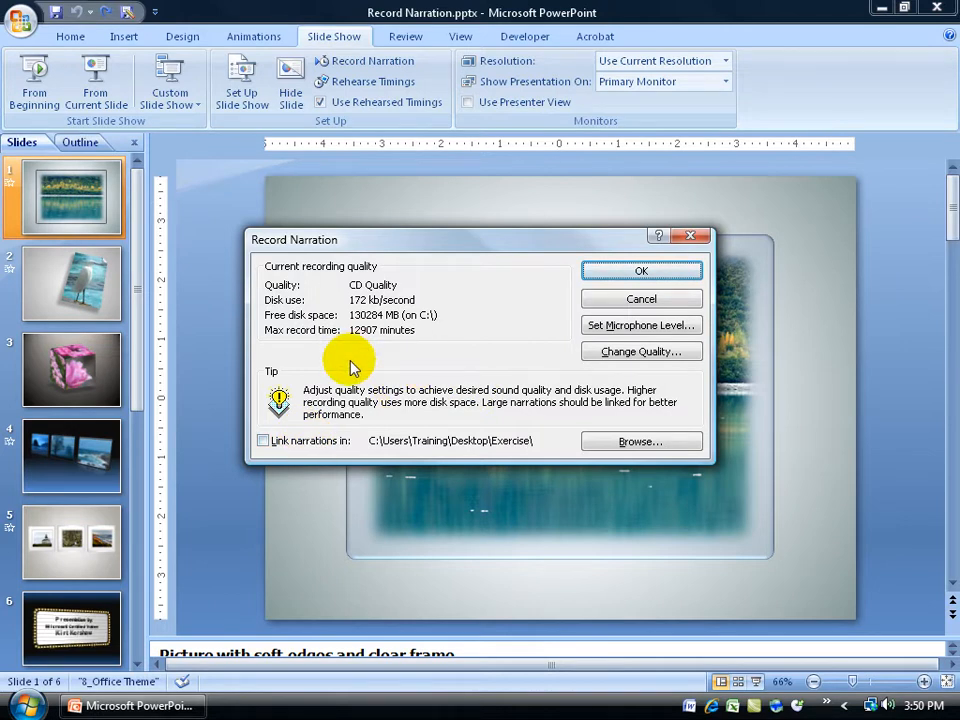
# Choose the CD Quality preset in Sound Selection and confirm it
pyautogui.click(640, 352)
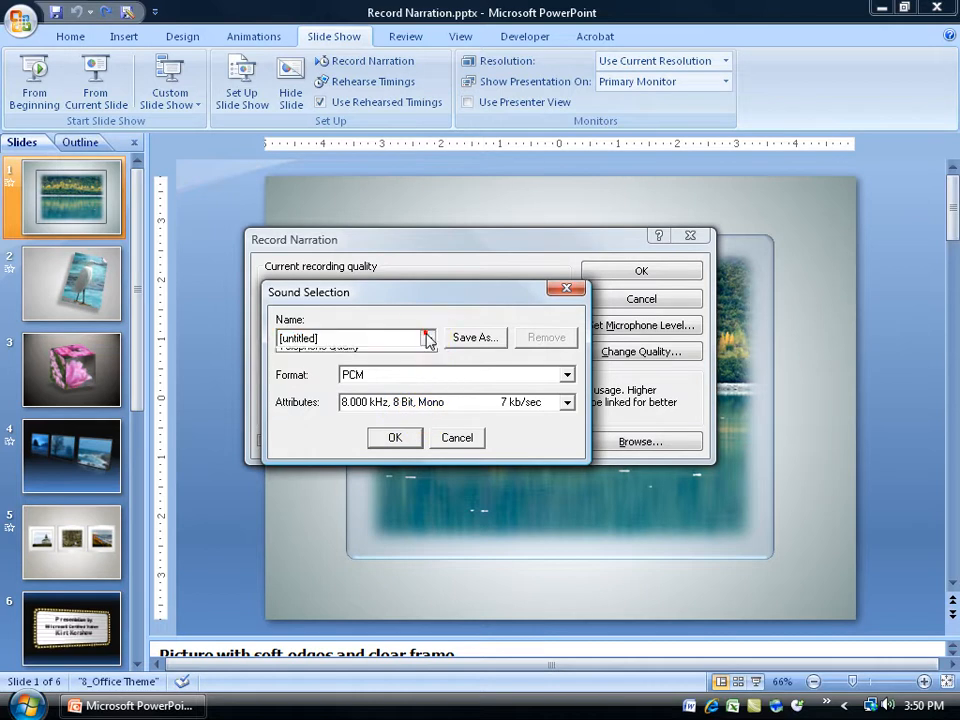
pyautogui.click(427, 338)
pyautogui.click(399, 367)
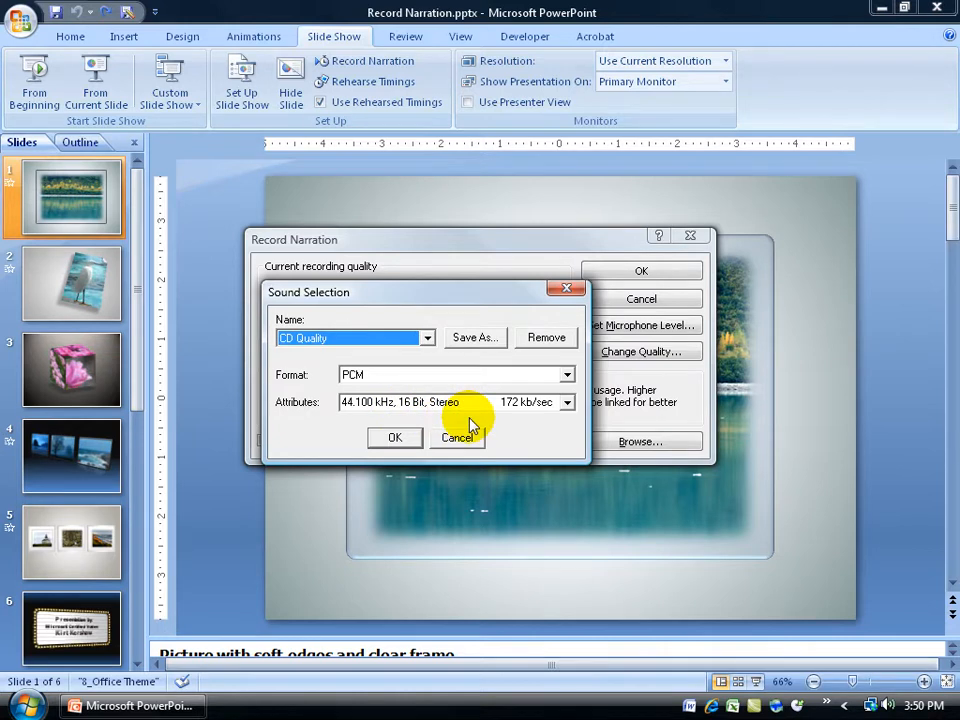
pyautogui.click(395, 437)
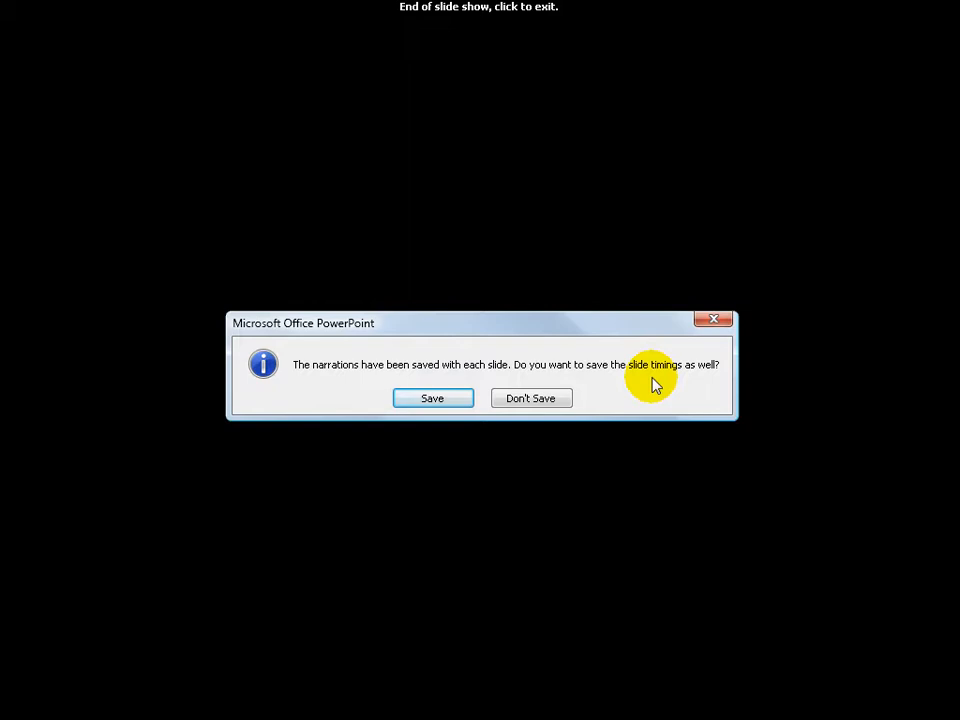
# Save the slide timings with the narrations and show the View commands in Slide Sorter
pyautogui.click(432, 398)
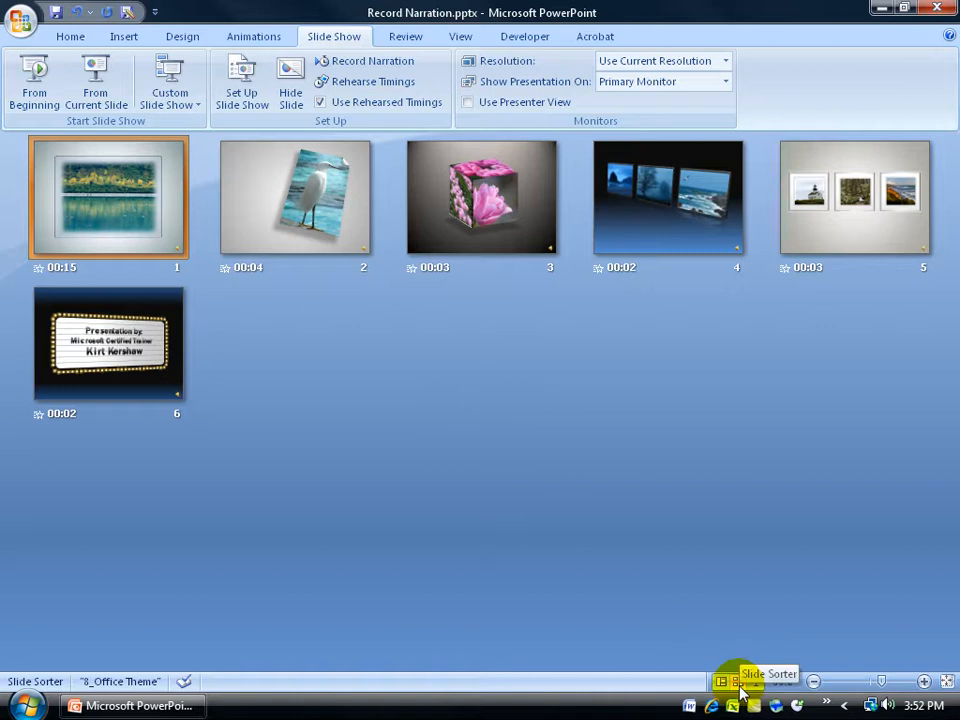
pyautogui.click(460, 36)
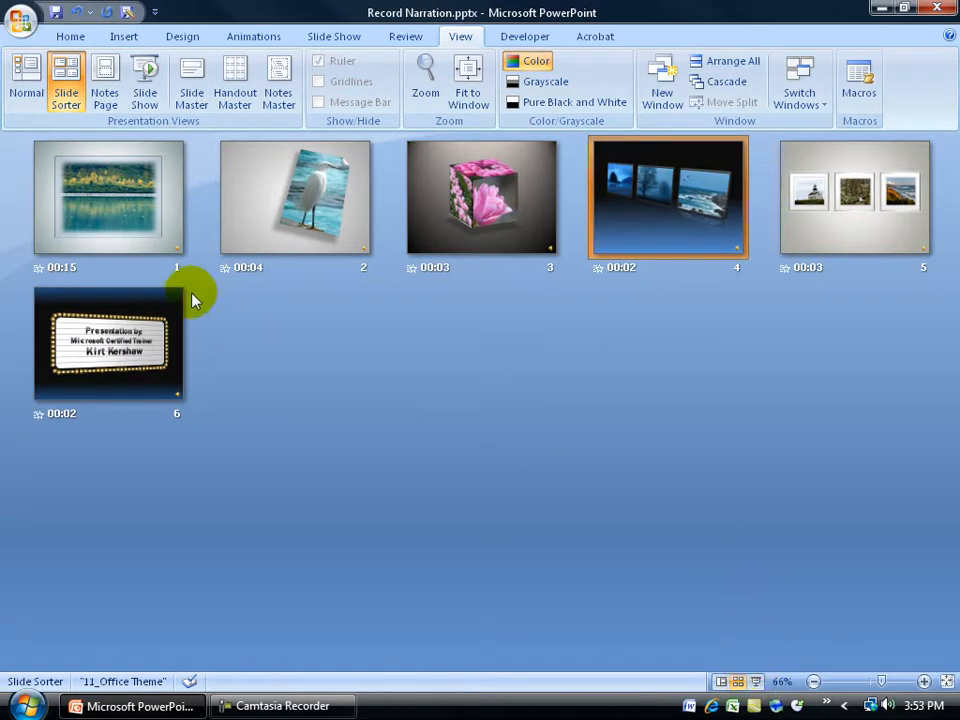
# Return to Normal view on slide 4 and select its narration sound icon
pyautogui.click(130, 190)
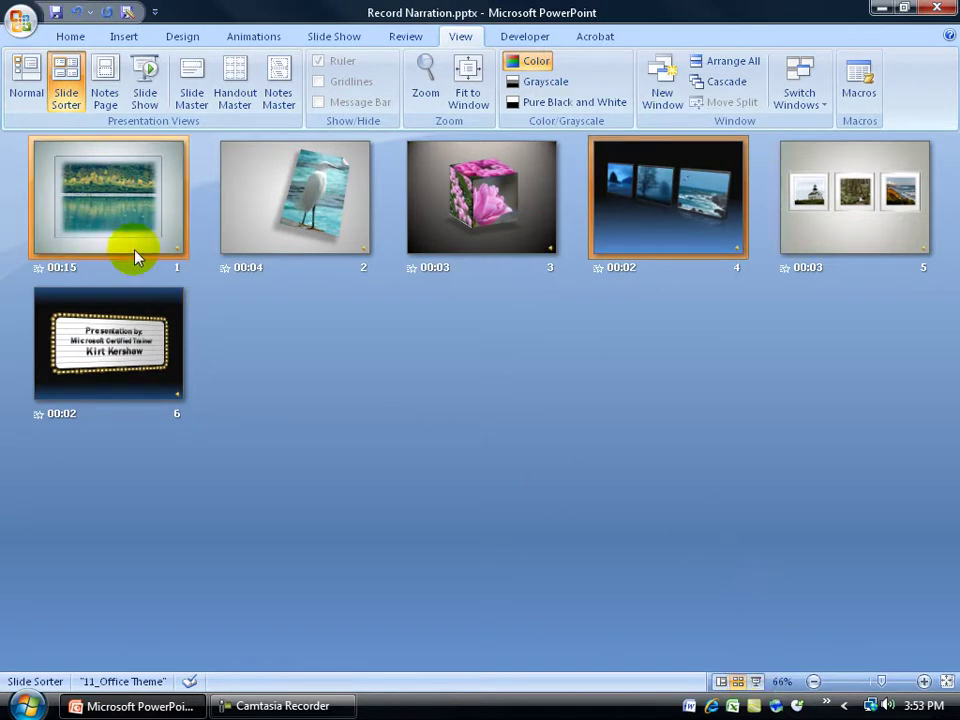
pyautogui.click(26, 78)
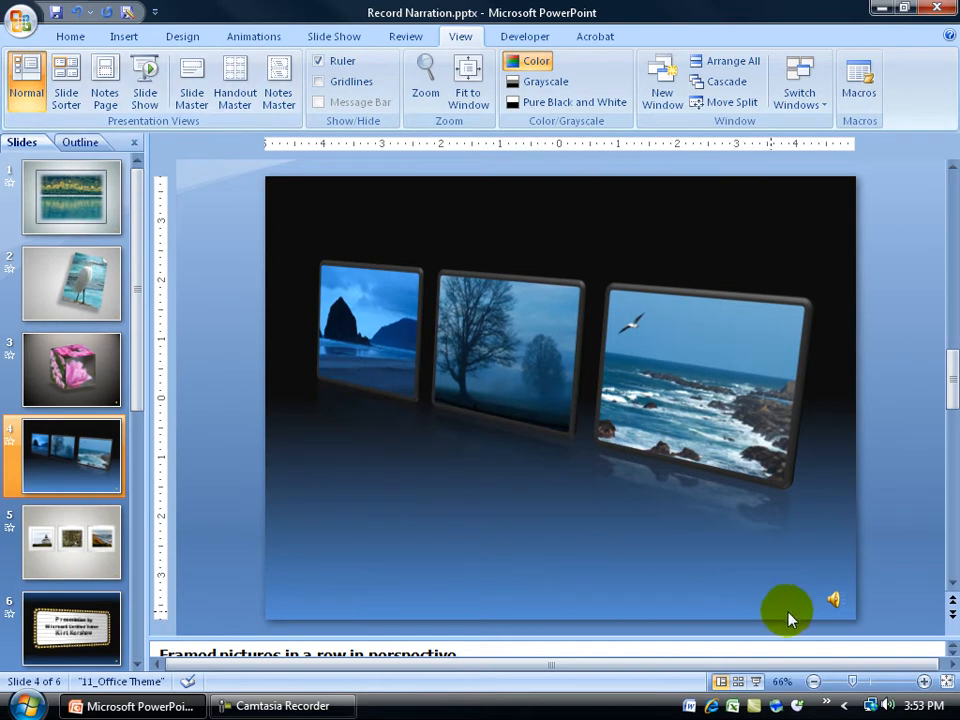
pyautogui.click(835, 599)
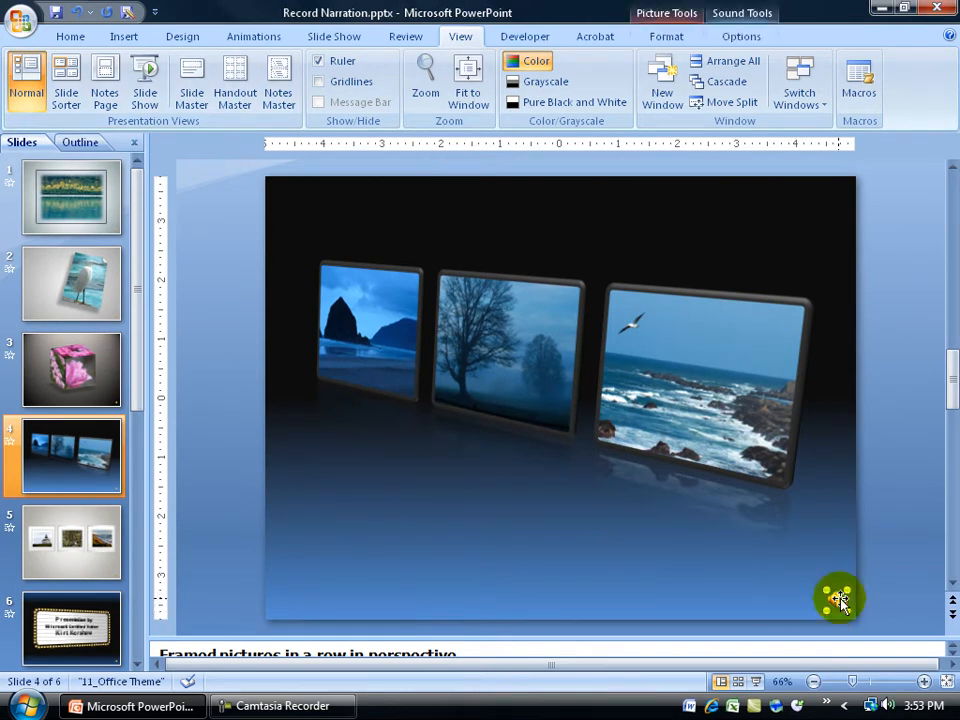
# Select slide 3's narration sound and preview it from Sound Tools Options
pyautogui.click(71, 370)
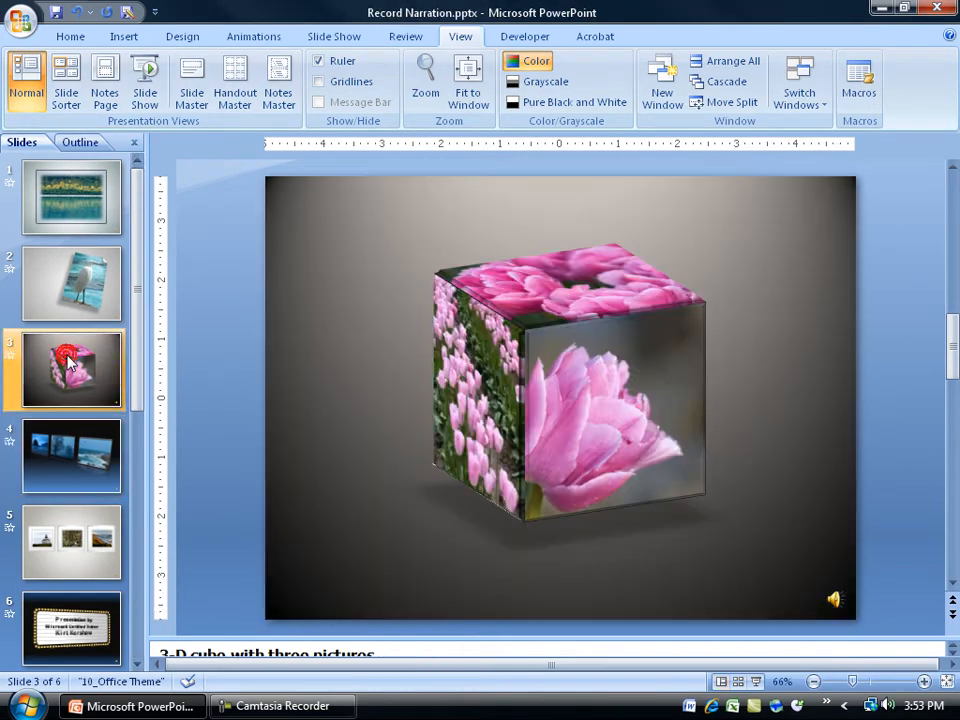
pyautogui.click(832, 600)
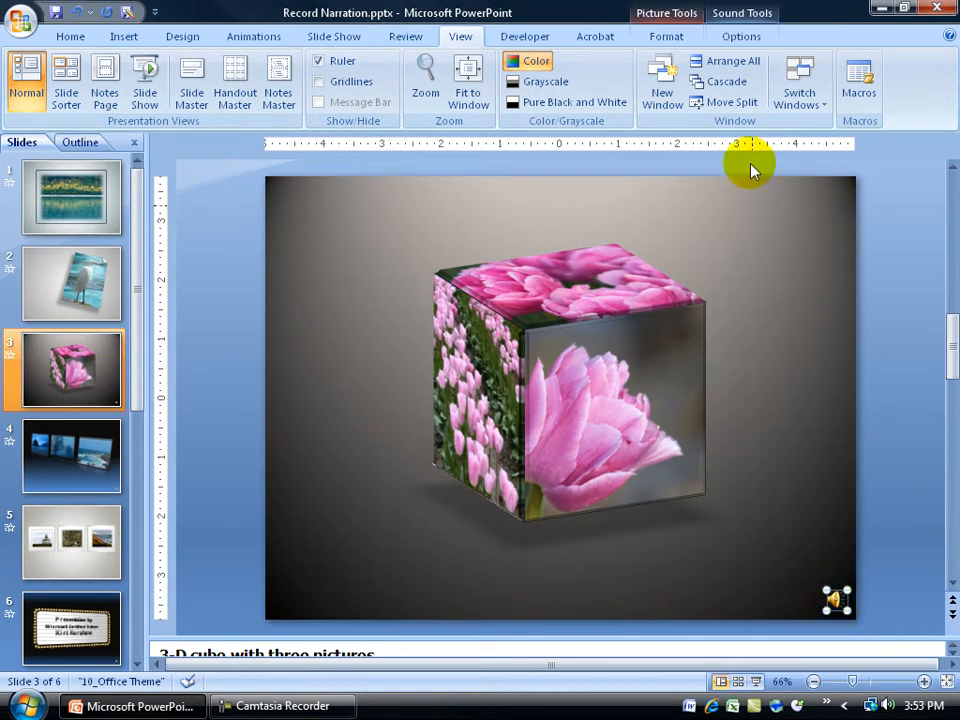
pyautogui.click(752, 36)
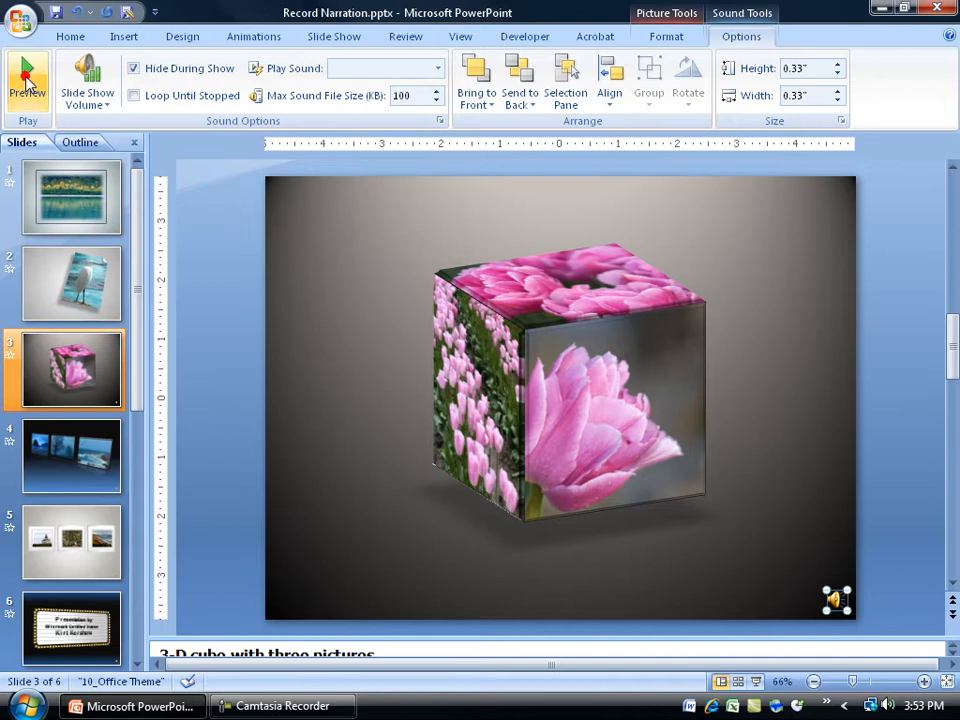
pyautogui.click(27, 75)
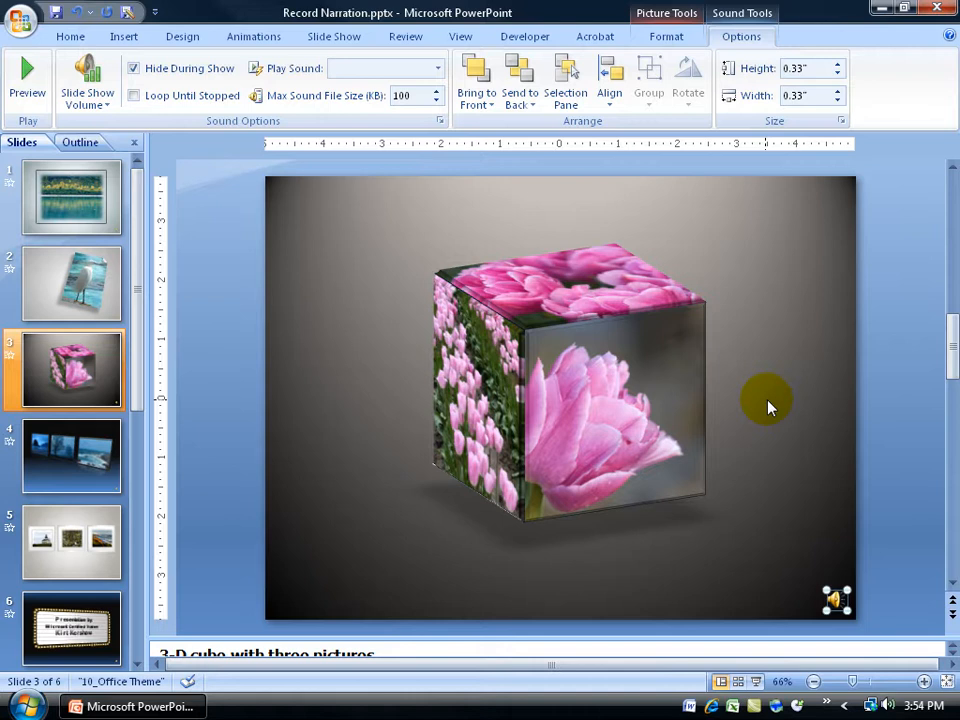
pyautogui.click(334, 36)
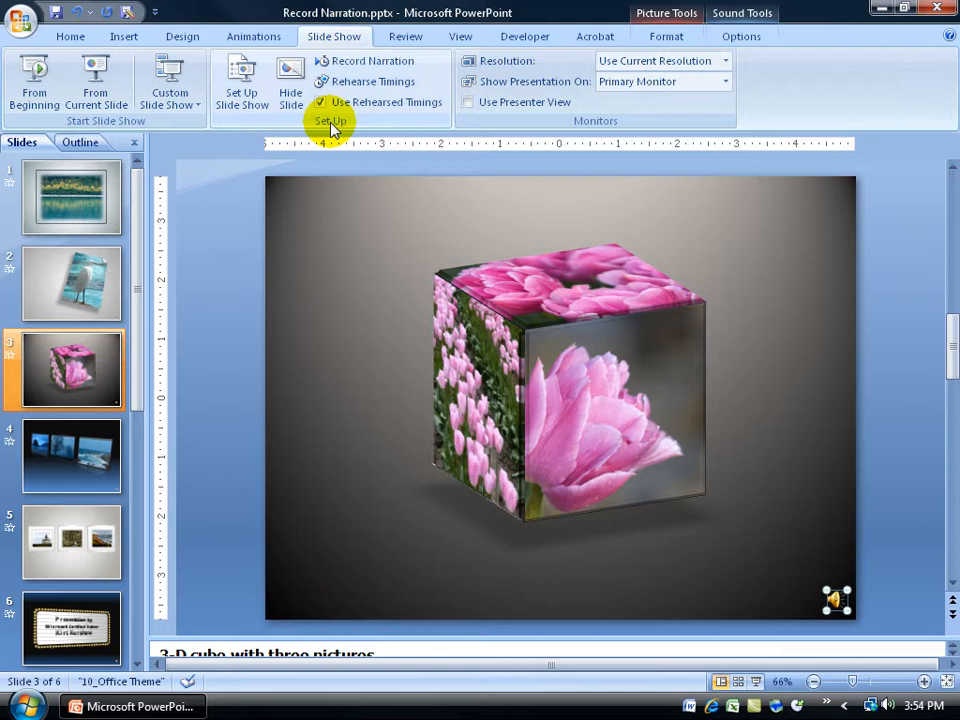
pyautogui.click(243, 95)
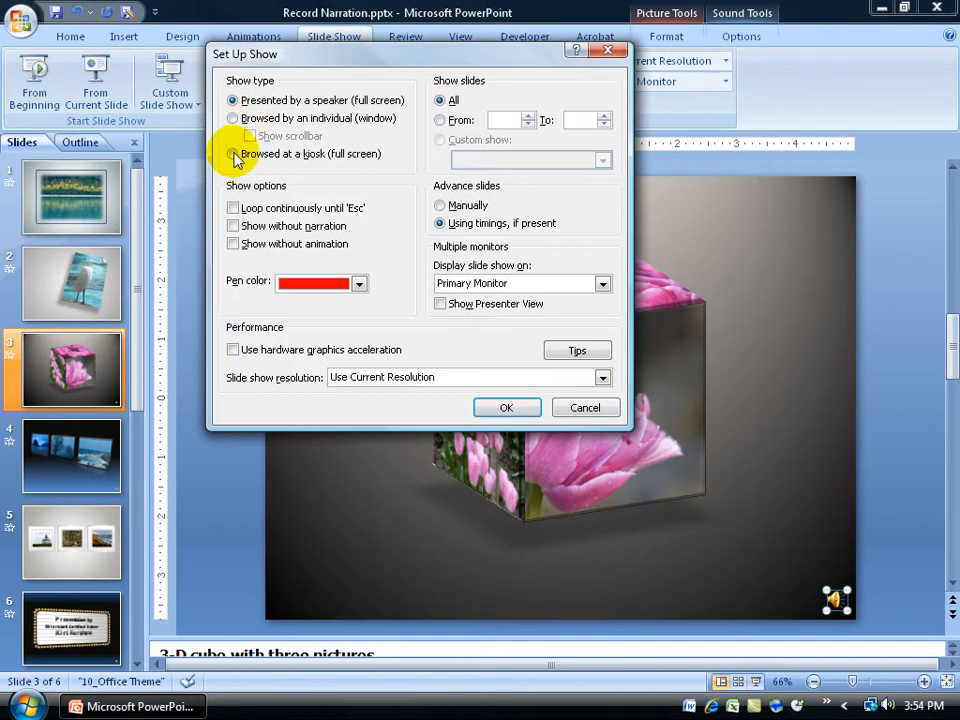
pyautogui.click(232, 153)
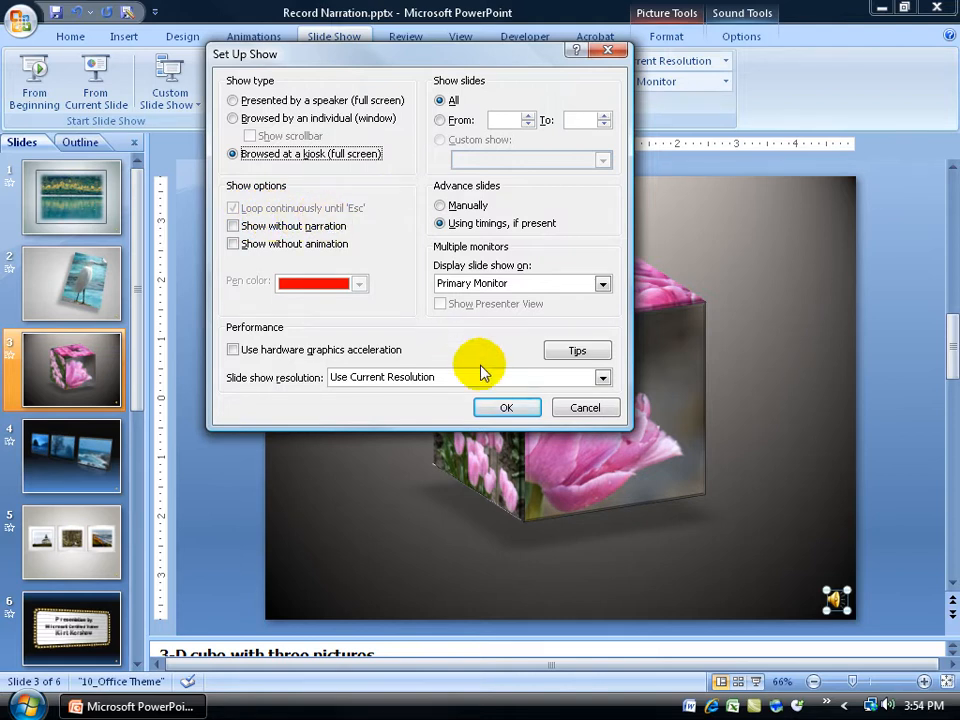
pyautogui.click(506, 407)
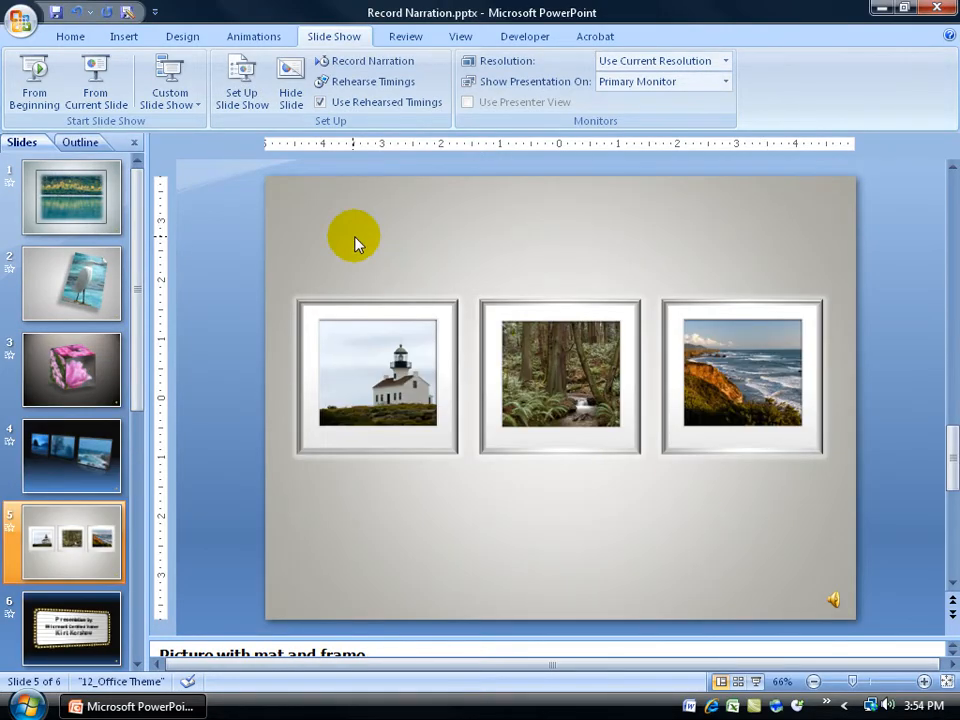
pyautogui.click(241, 85)
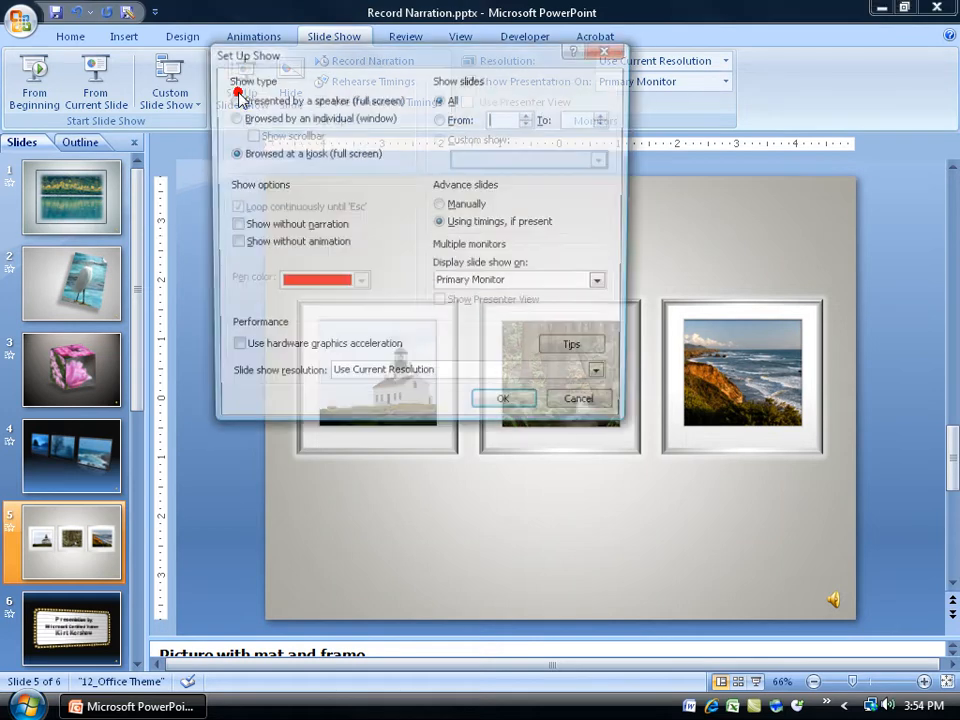
pyautogui.click(233, 100)
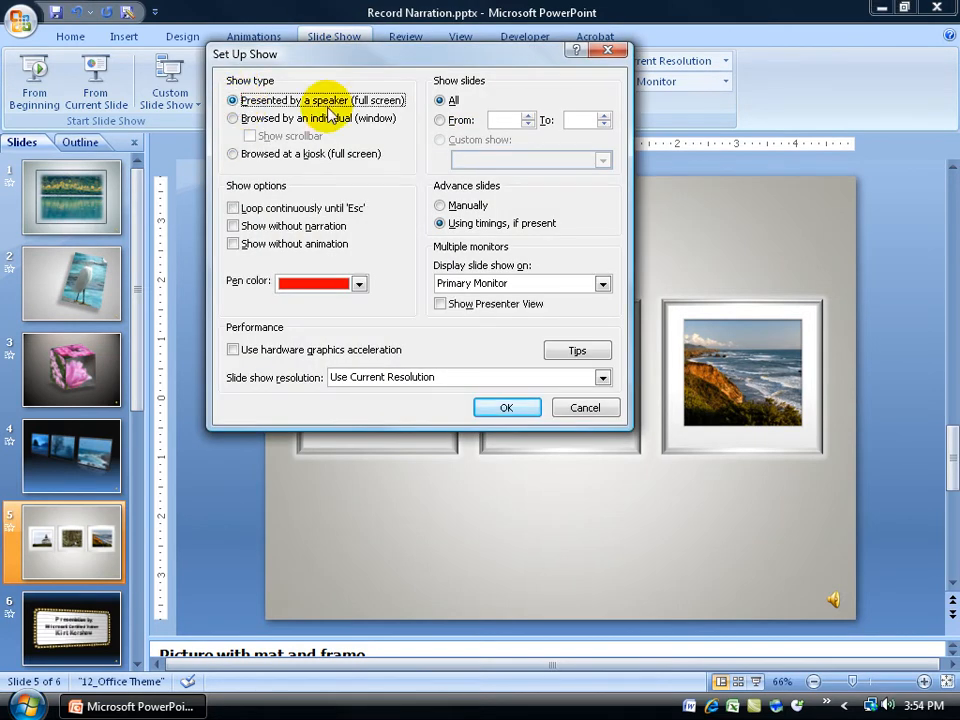
pyautogui.click(506, 407)
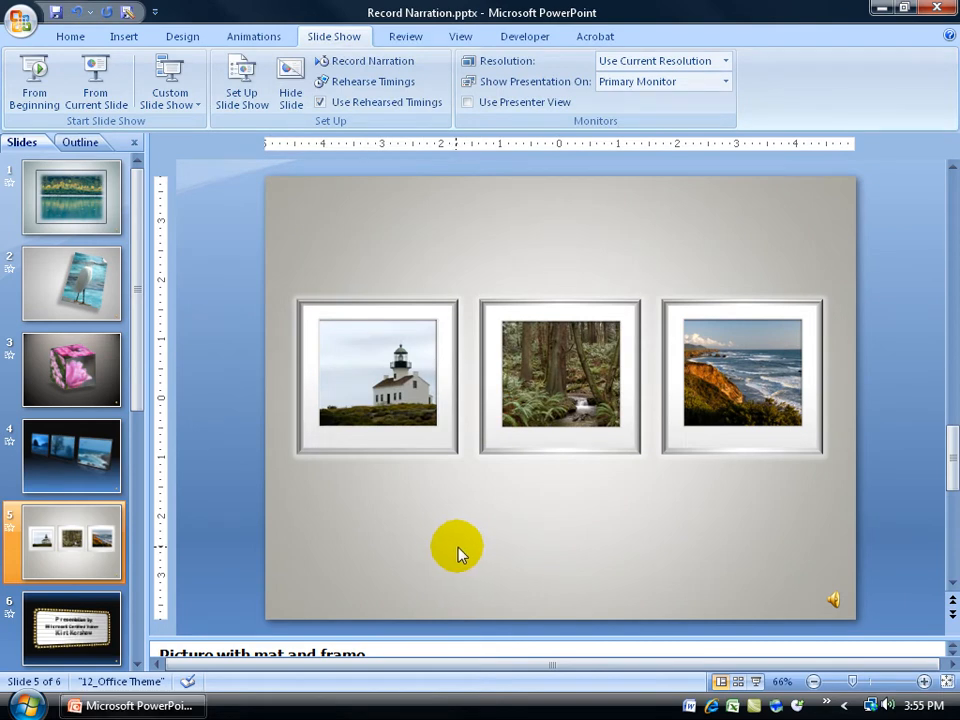
# Set slide 2's narration sound Slide Show Volume to Mute
pyautogui.click(79, 280)
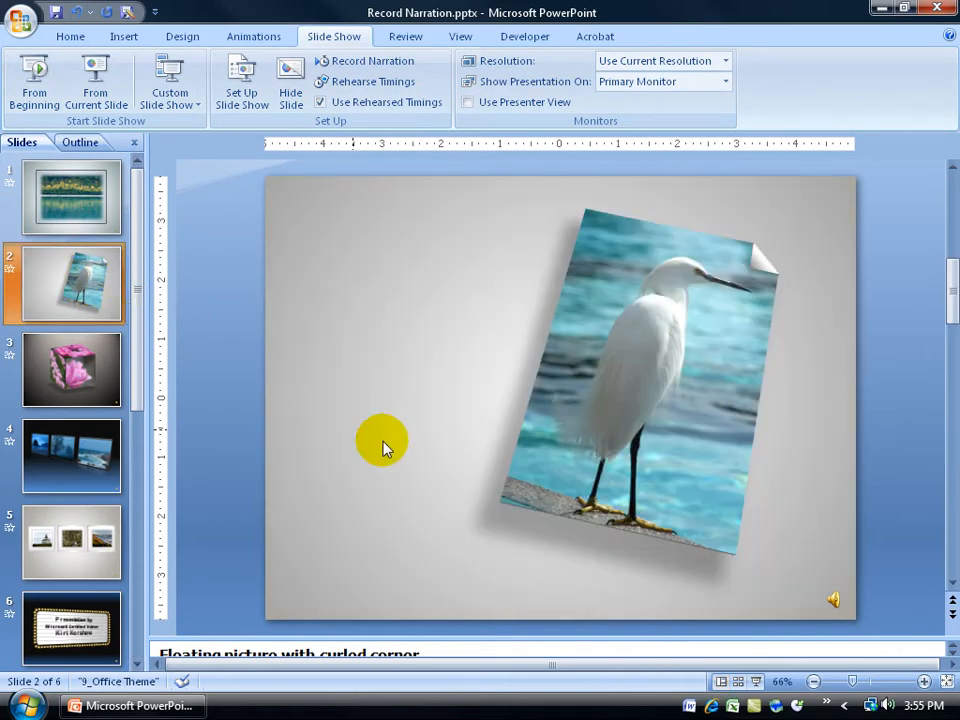
pyautogui.click(833, 598)
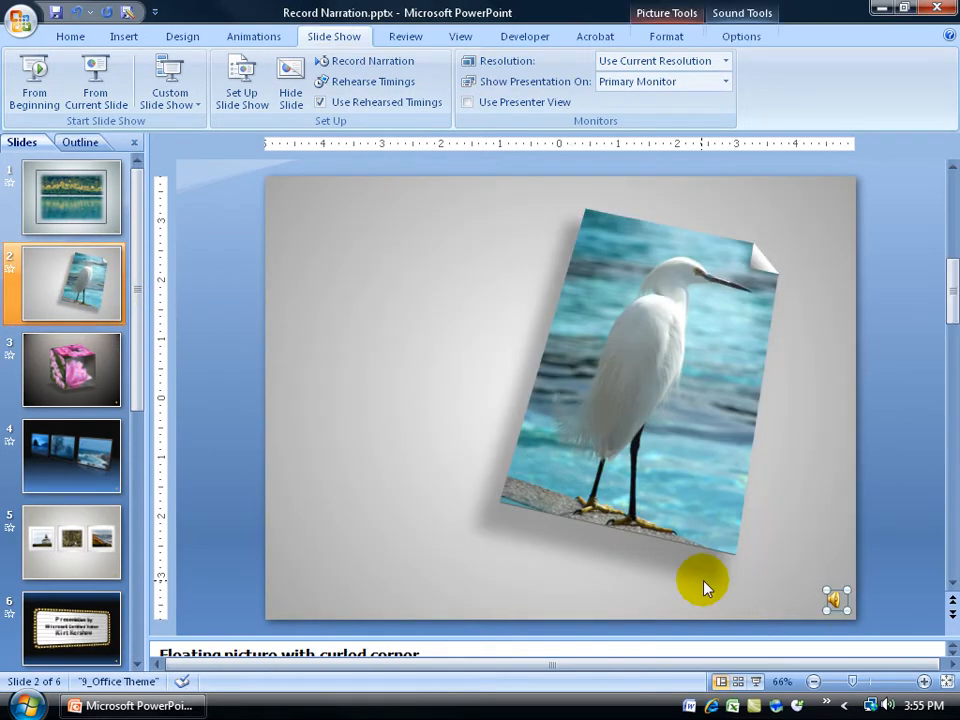
pyautogui.click(741, 36)
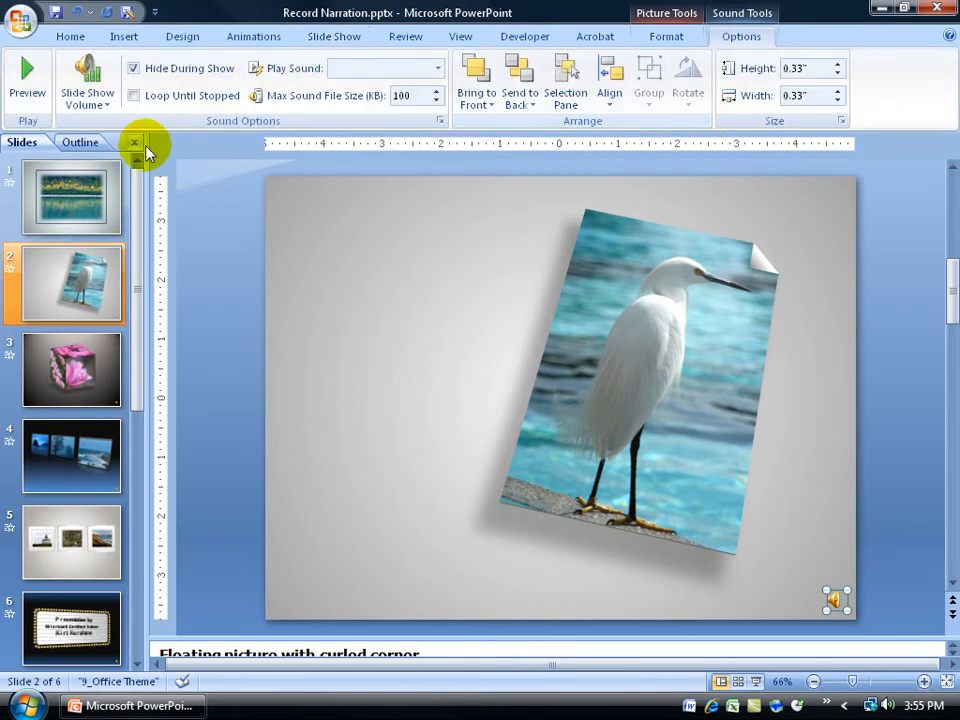
pyautogui.click(88, 100)
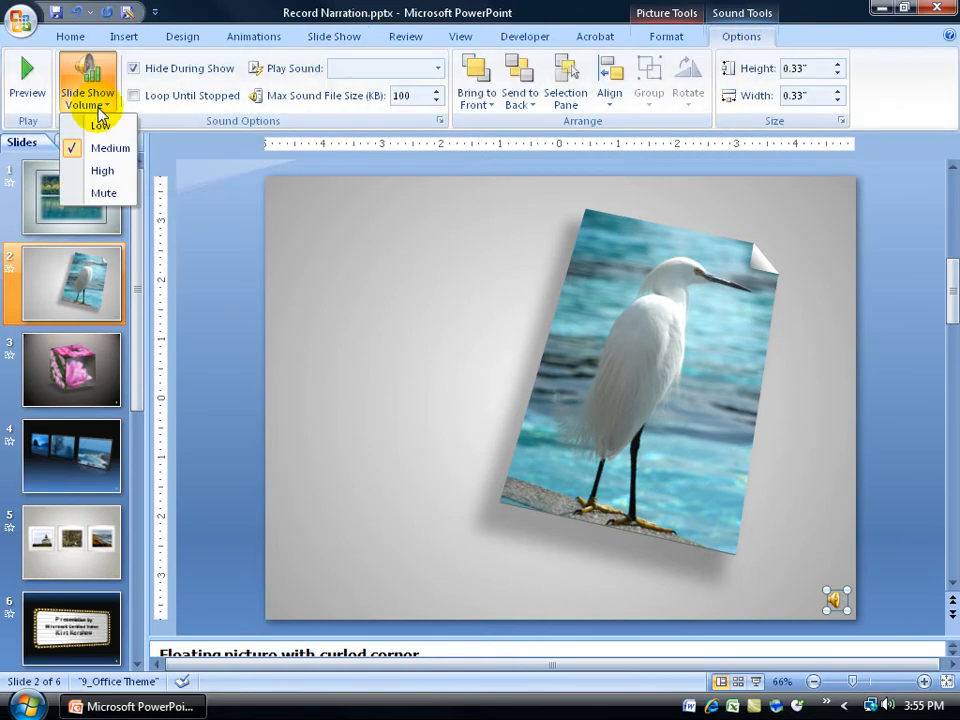
pyautogui.click(103, 192)
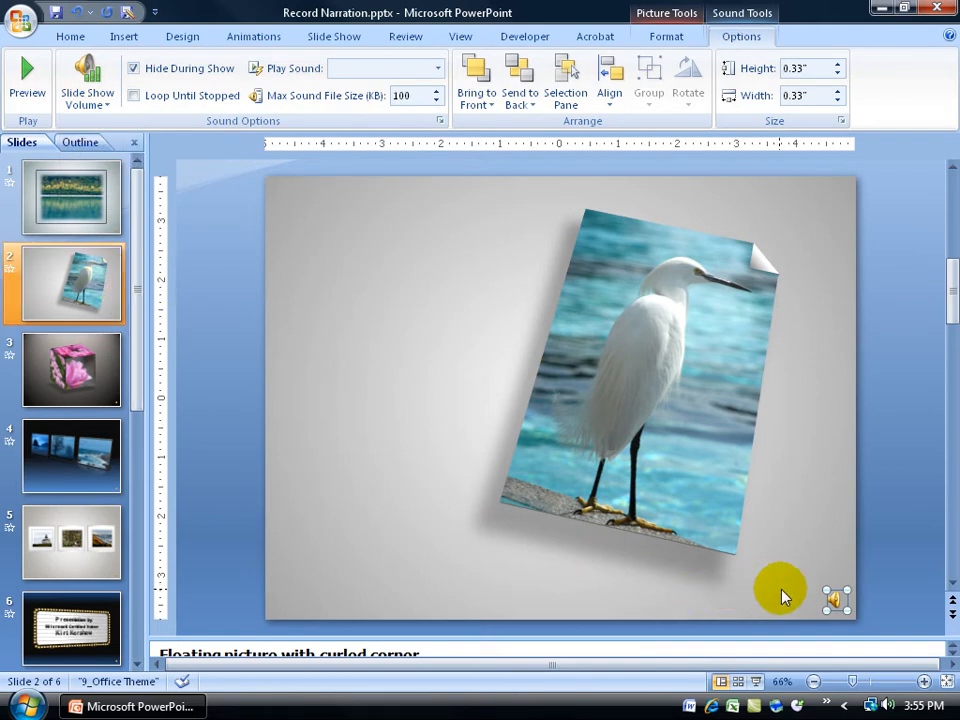
# Check slide 1's sound stays at medium volume and confirm slide 2's is muted
pyautogui.click(72, 200)
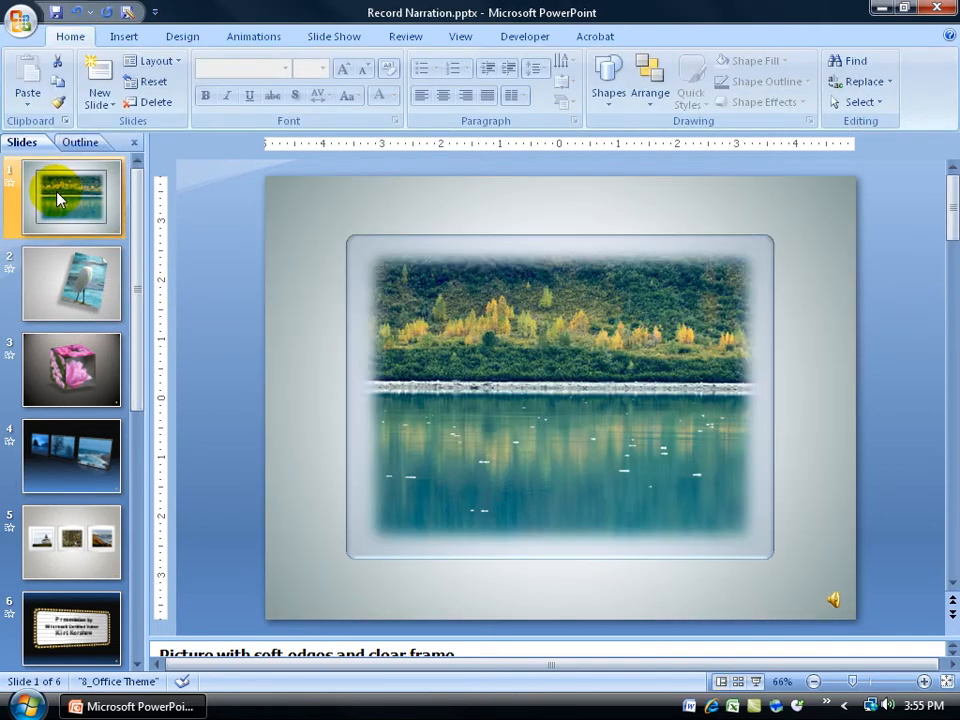
pyautogui.click(833, 600)
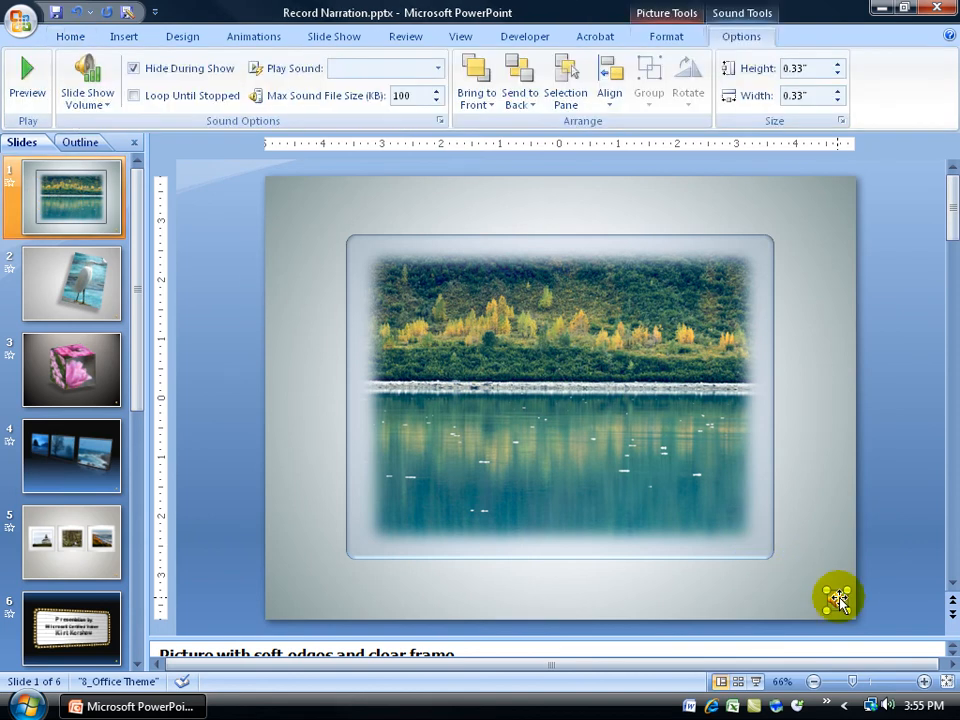
pyautogui.click(87, 98)
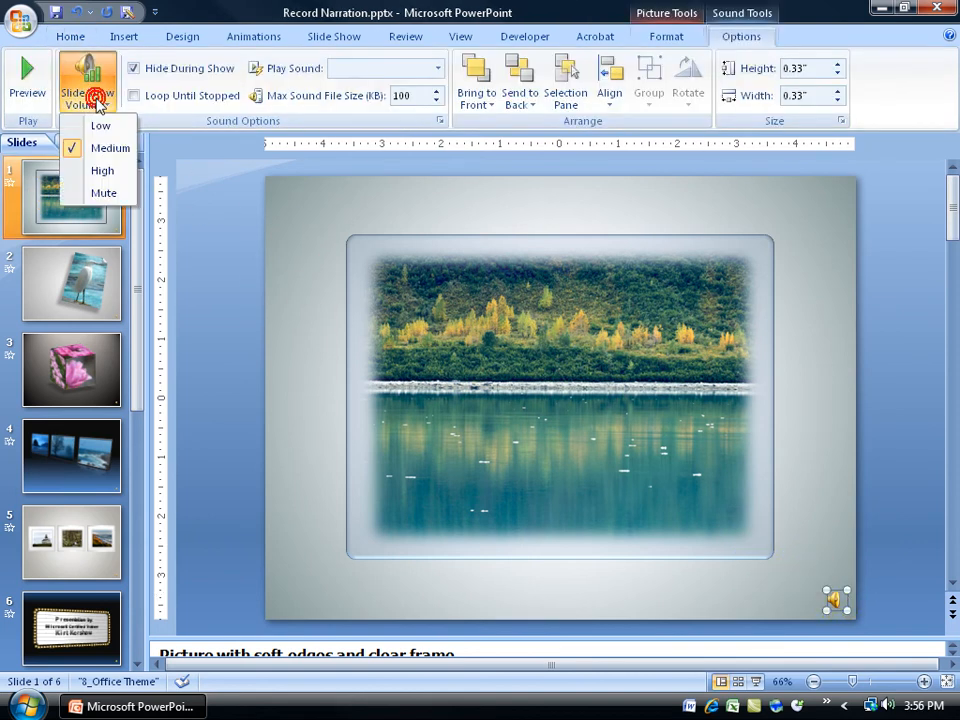
pyautogui.click(71, 284)
pyautogui.click(828, 602)
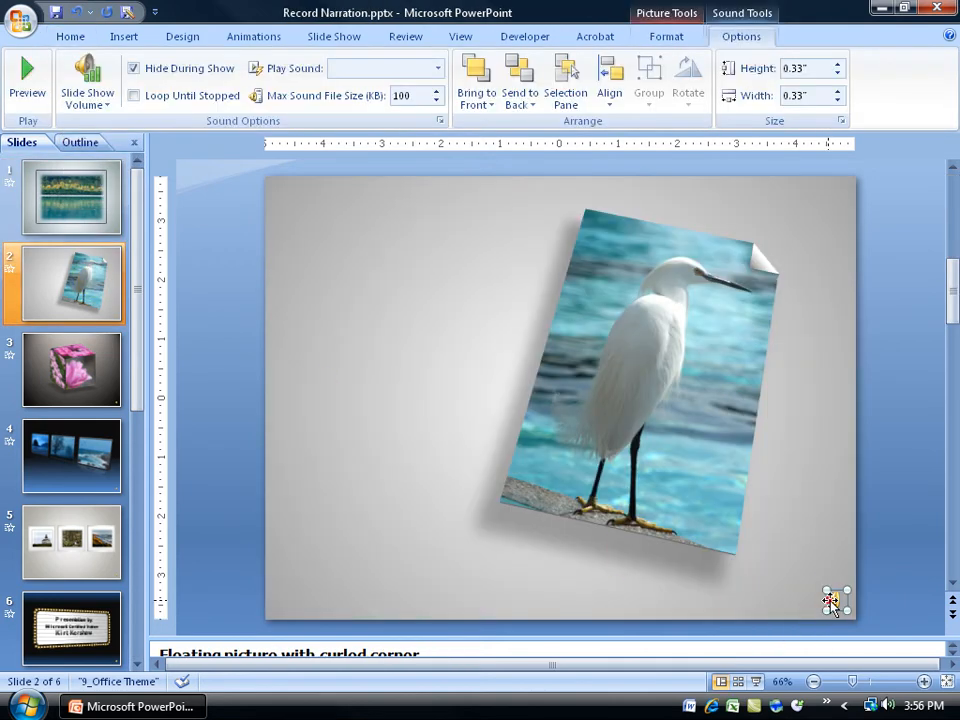
pyautogui.click(87, 98)
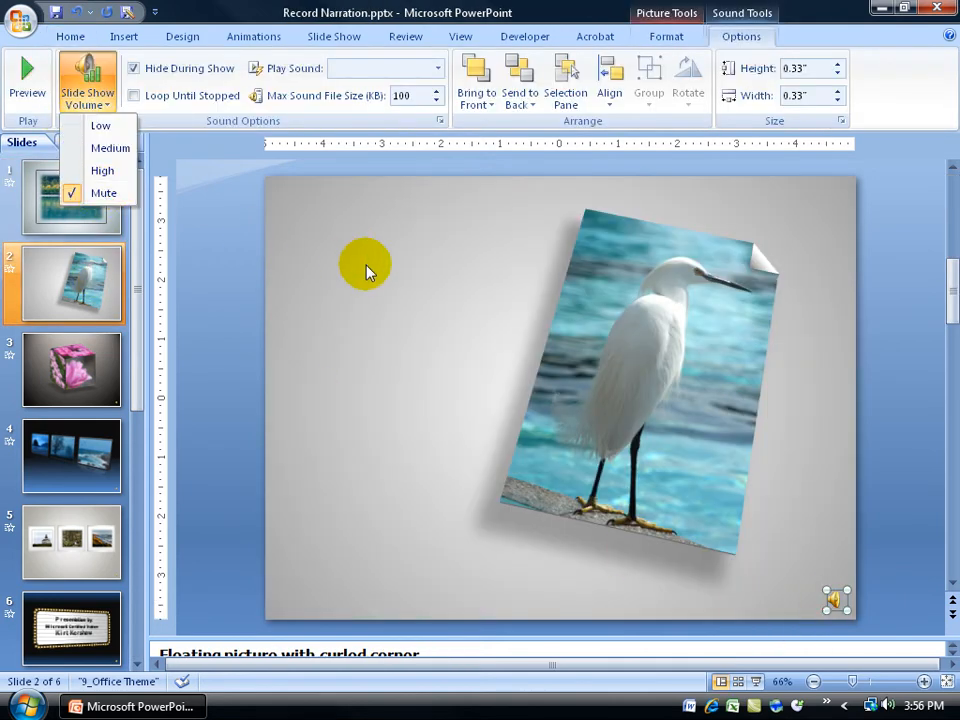